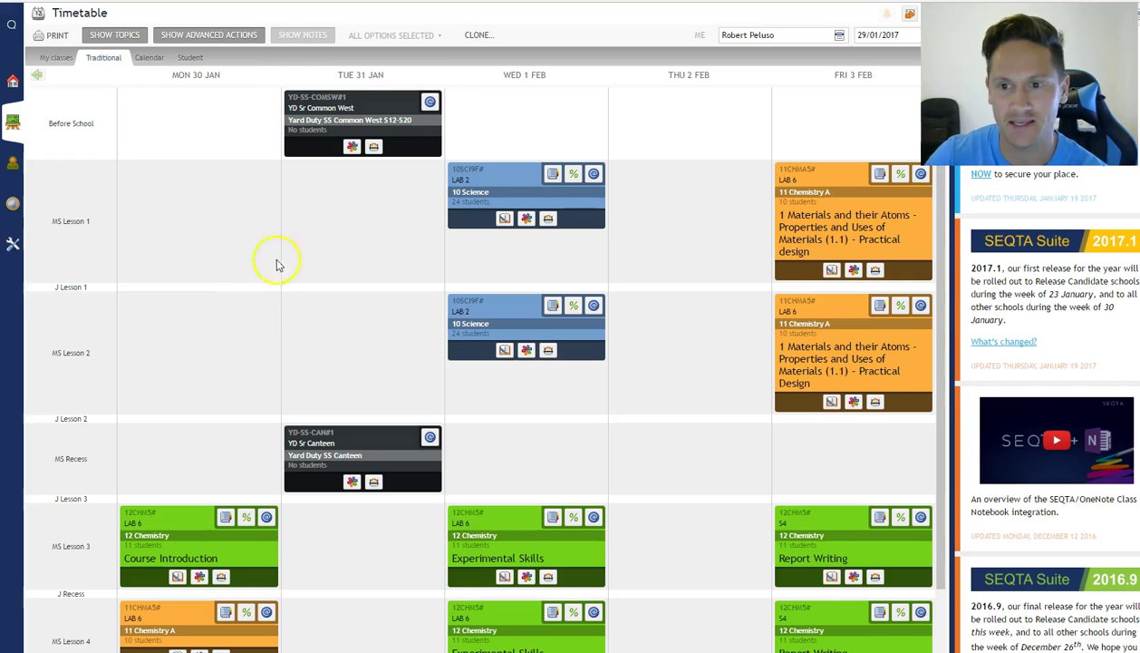
Step: Open the 10 Science programme's Planning, collapse all lessons and expand Experimental Skills (Mo 30 Jan)
left_click(486, 326)
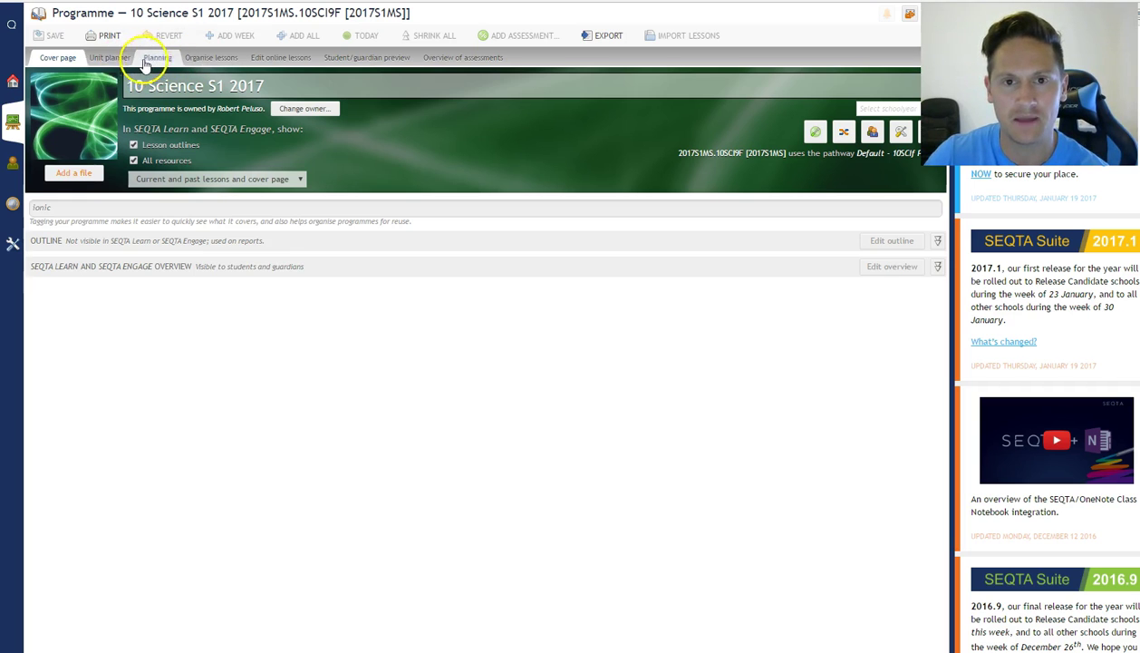
left_click(156, 58)
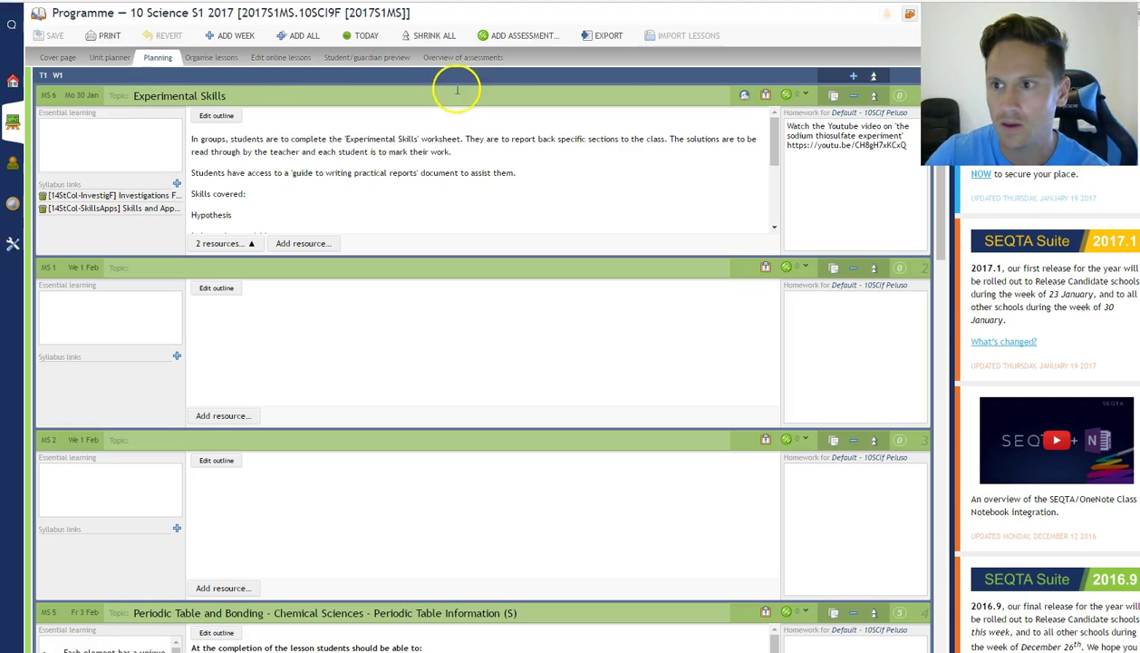
left_click(874, 75)
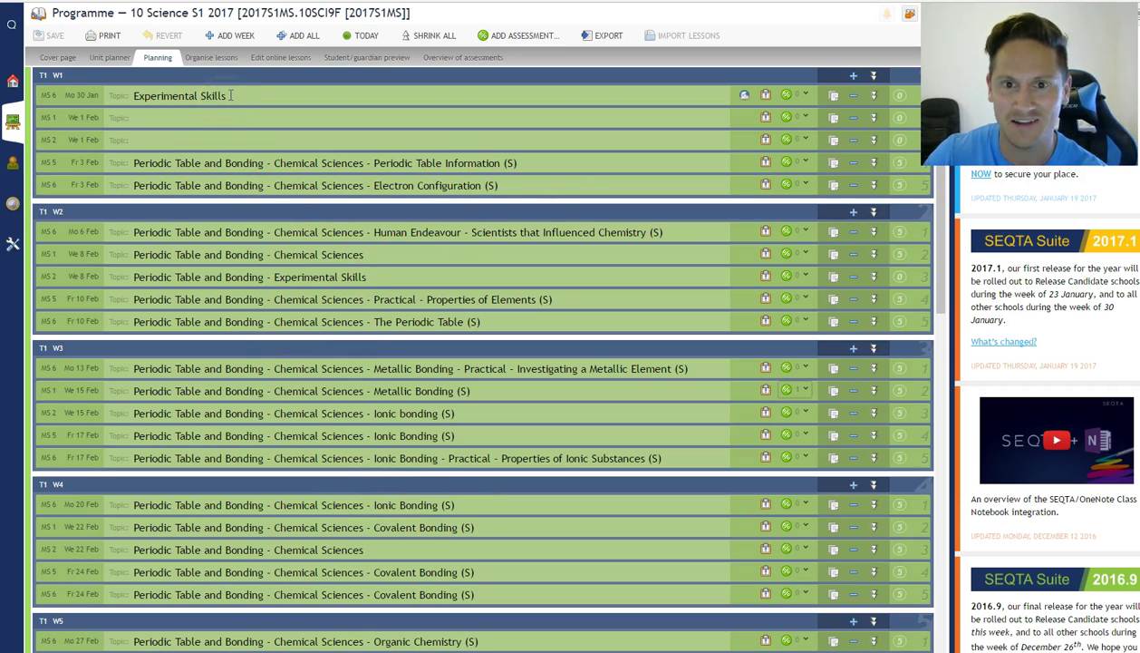
left_click(875, 97)
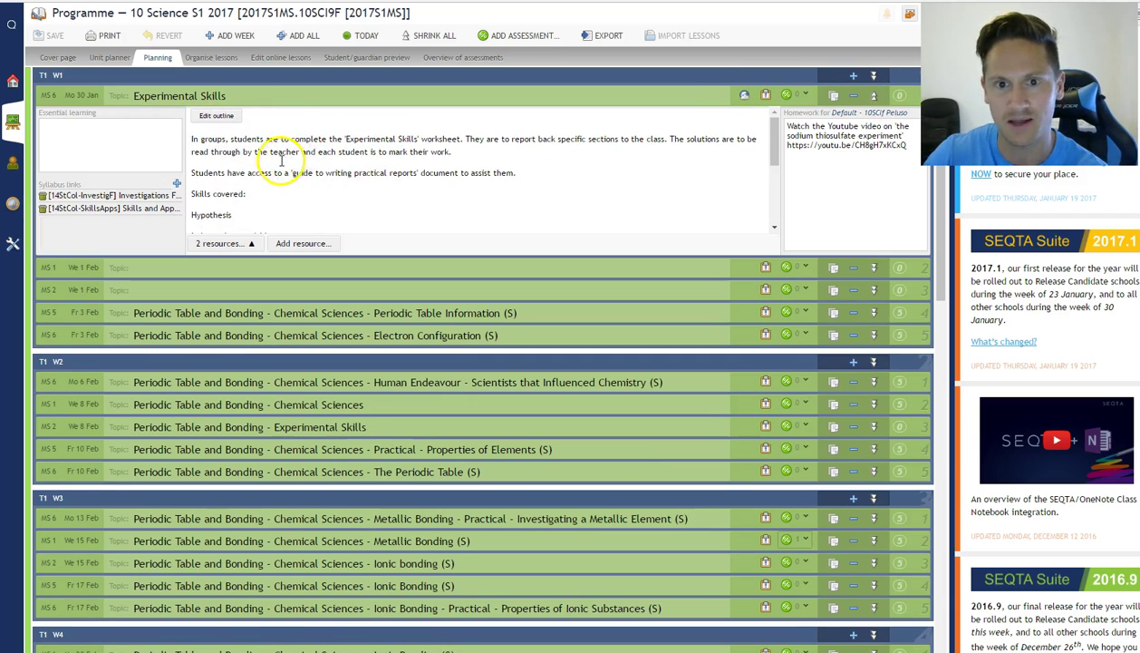
scroll(275, 168, "down", 2)
scroll(272, 154, "up", 2)
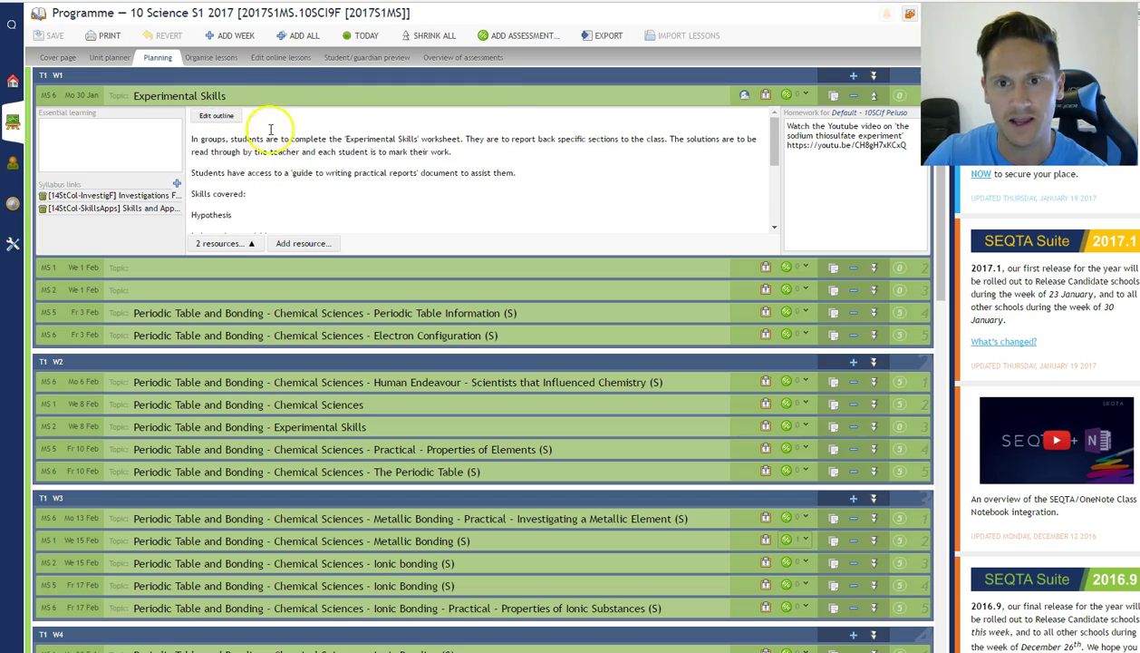
Step: Load the Experimental Skills lesson into the online-lesson editor
left_click(288, 58)
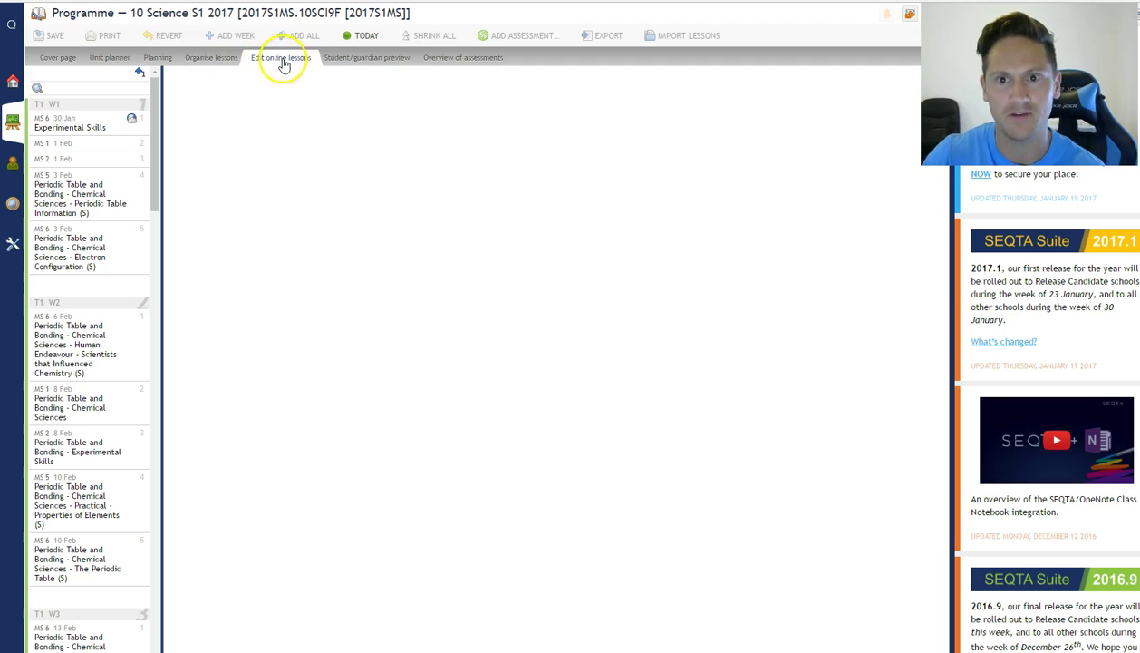
left_click(87, 131)
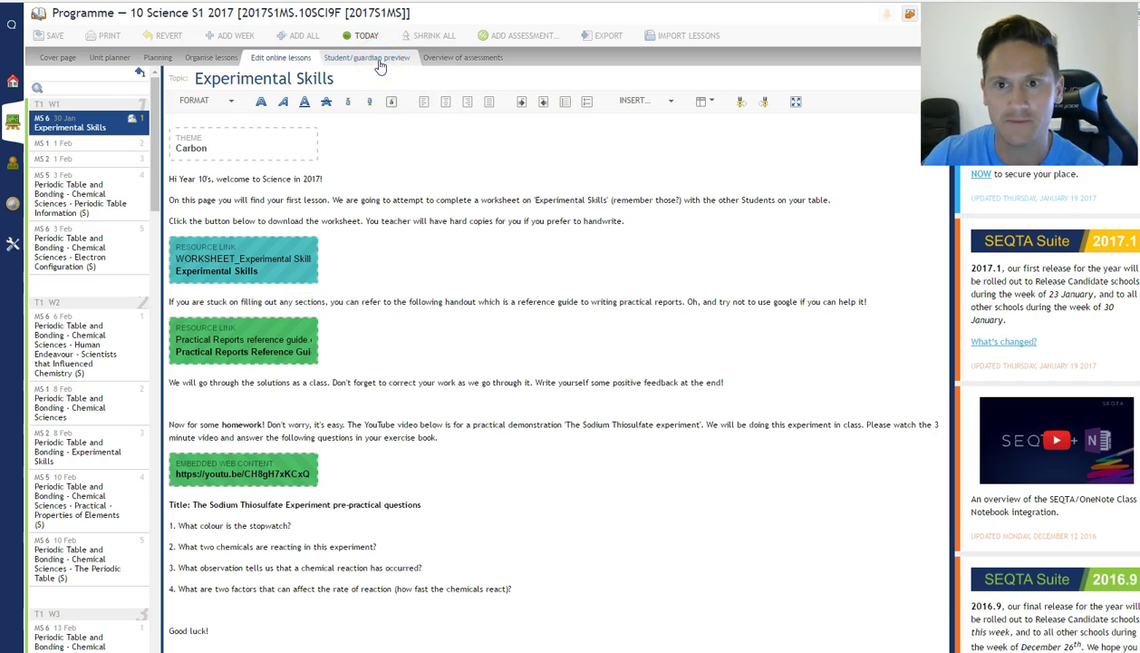
Step: Preview the Experimental Skills lesson as students see it and highlight its three intro lines
left_click(365, 57)
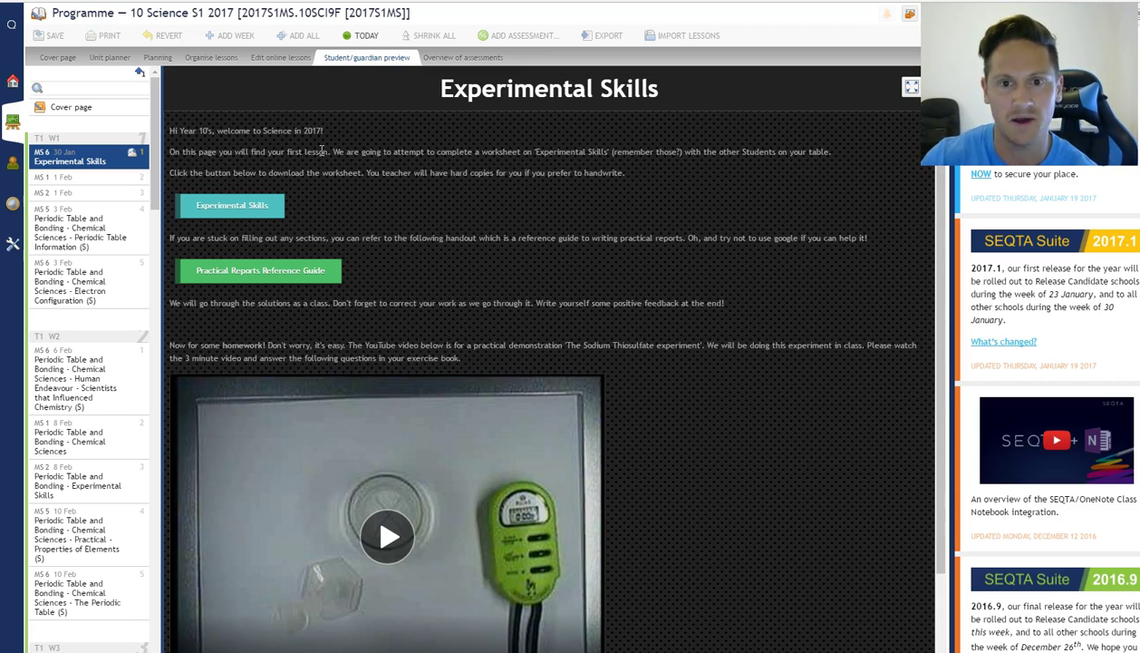
left_click_drag(173, 127, 644, 166)
left_click(665, 177)
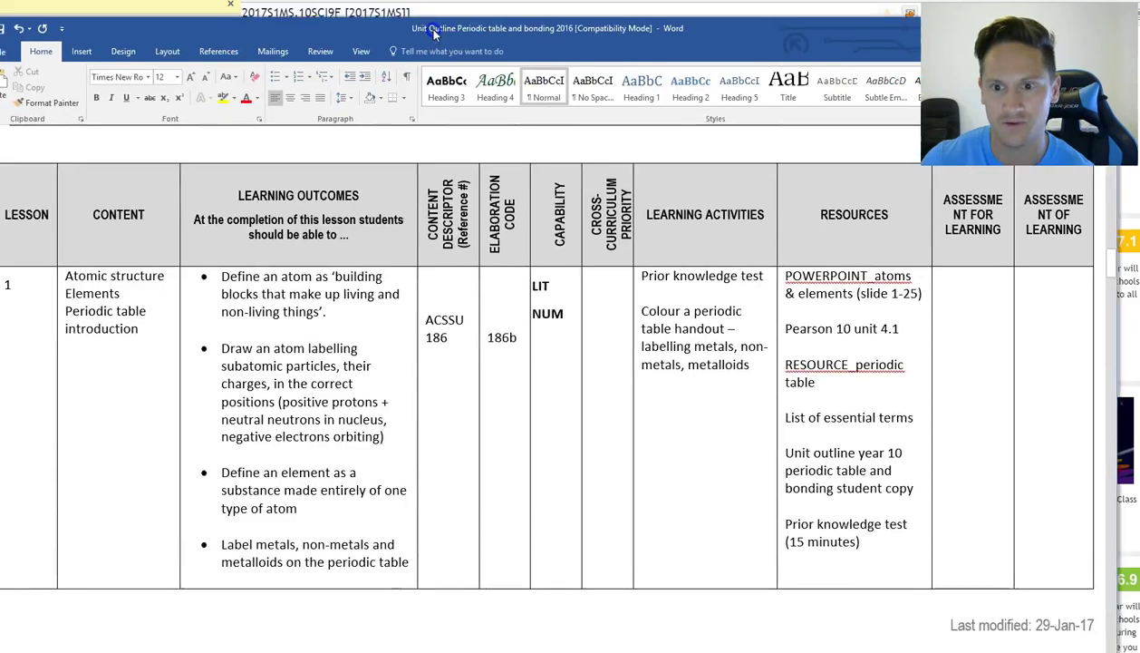
Step: Read through the variables worksheet in Word, then close it
left_click_drag(433, 33, 0, 28)
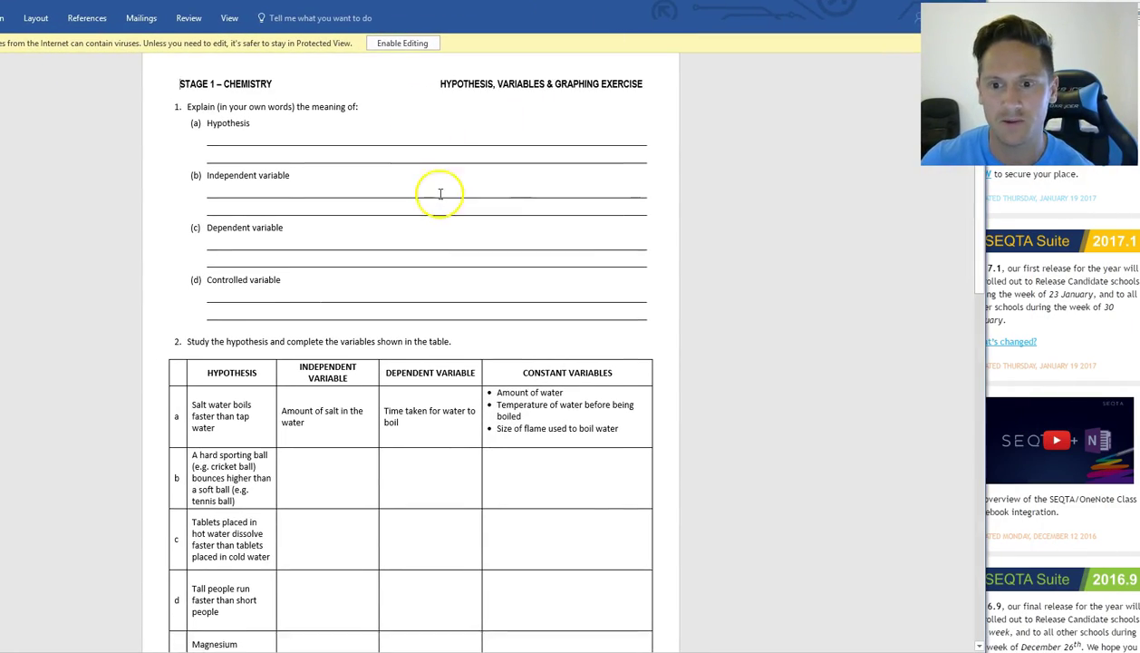
scroll(439, 192, "down", 5)
scroll(471, 264, "down", 14)
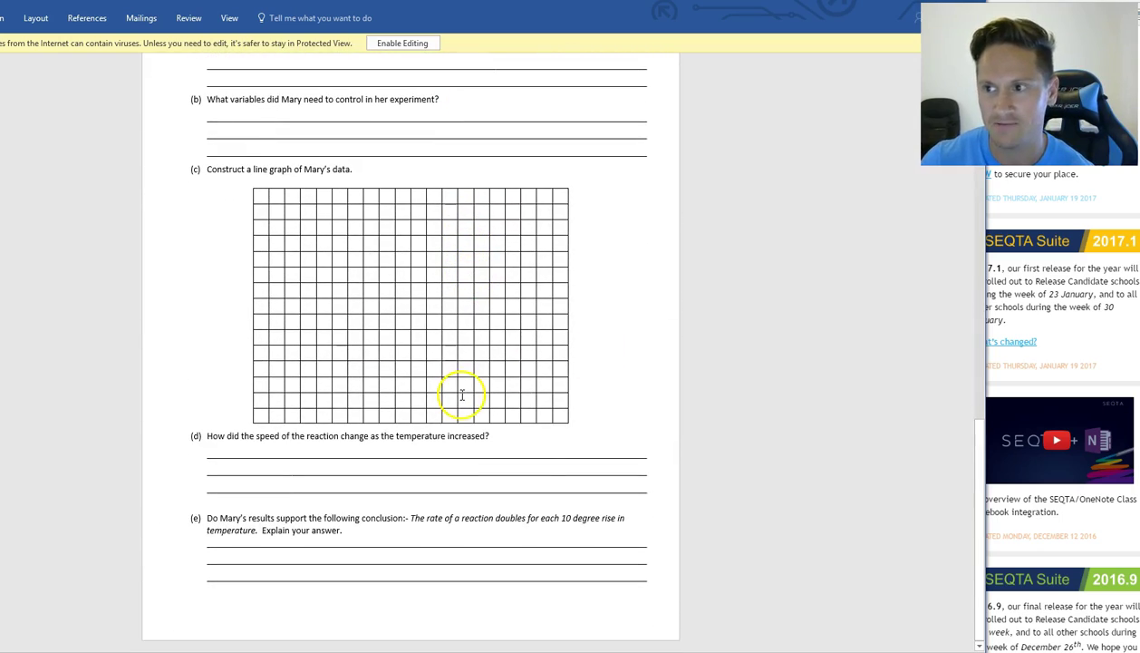
scroll(460, 397, "up", 20)
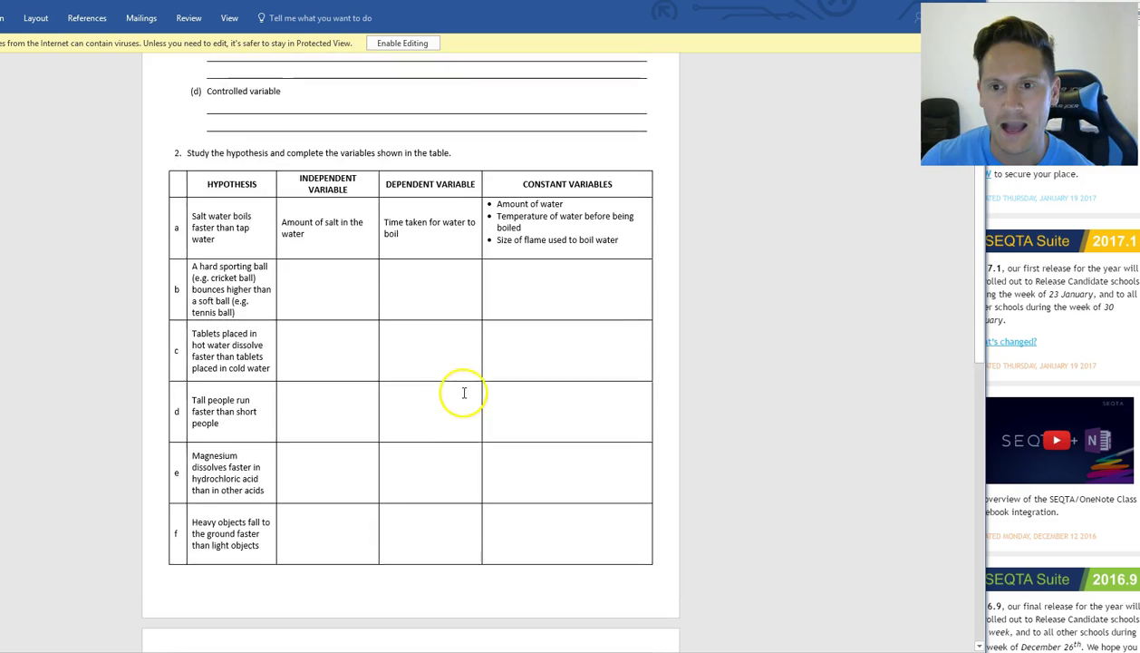
scroll(464, 392, "up", 1)
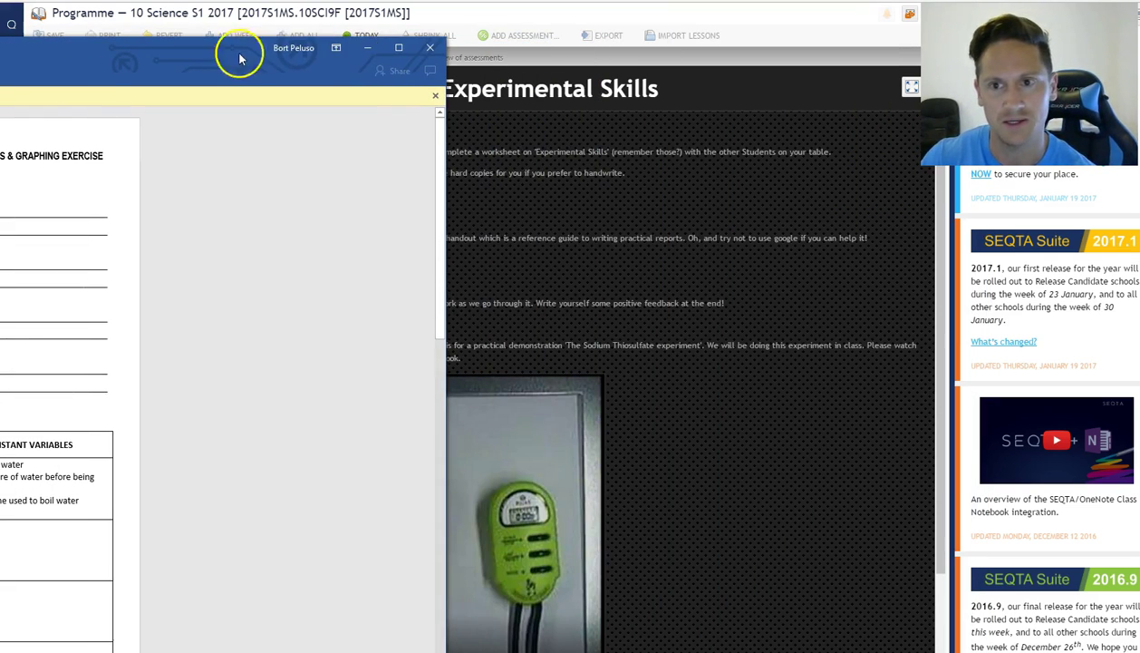
left_click(428, 47)
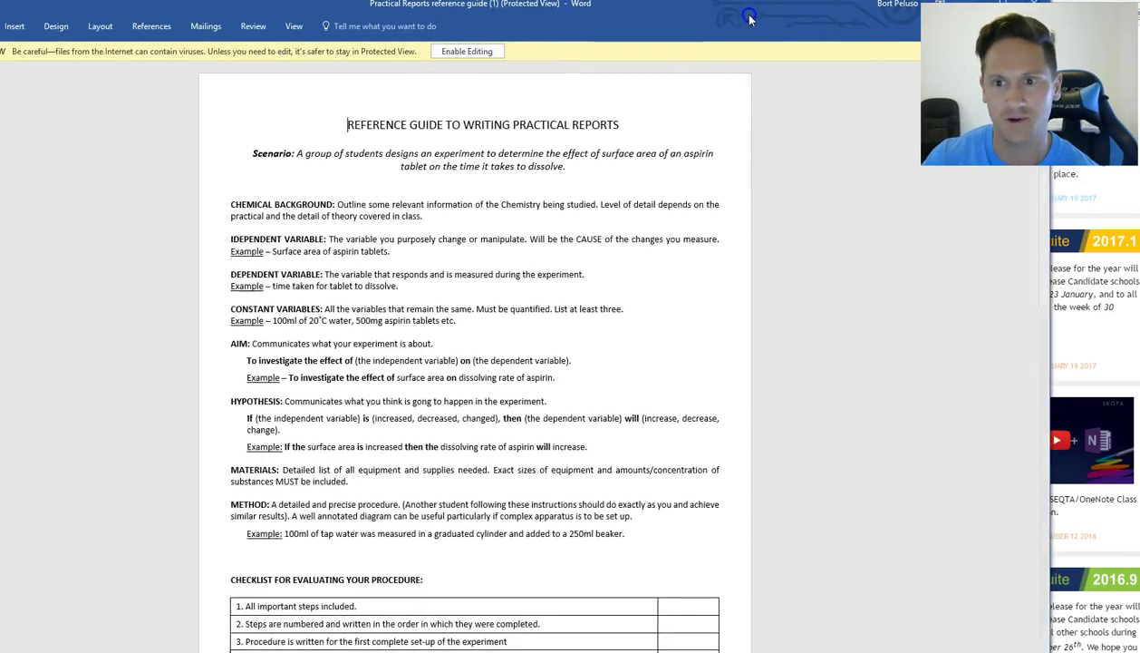
Step: Review the Practical Reports reference guide and highlight its Independent Variable section
scroll(585, 204, "down", 8)
scroll(586, 197, "down", 6)
scroll(491, 377, "up", 6)
scroll(508, 343, "up", 3)
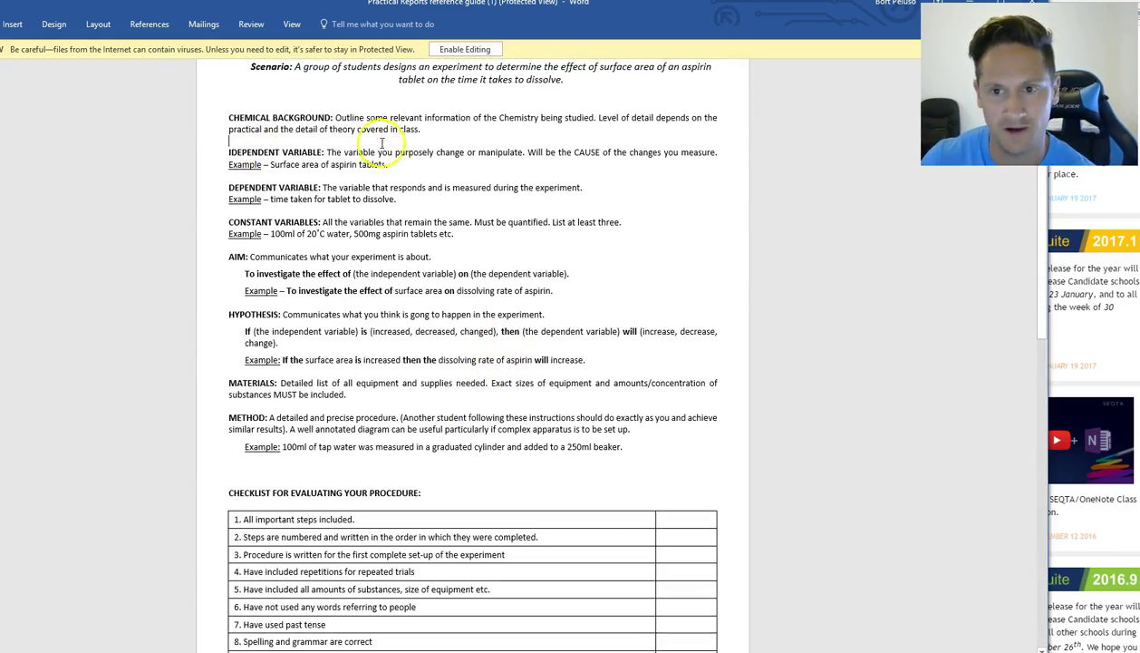
left_click_drag(381, 142, 450, 168)
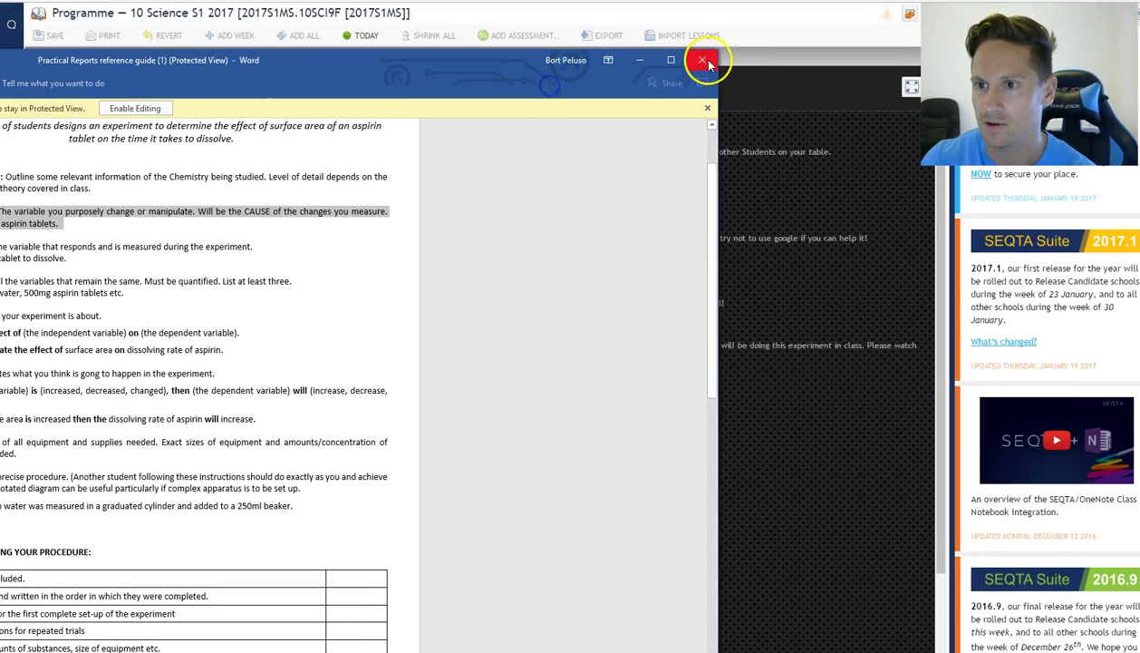
left_click(706, 56)
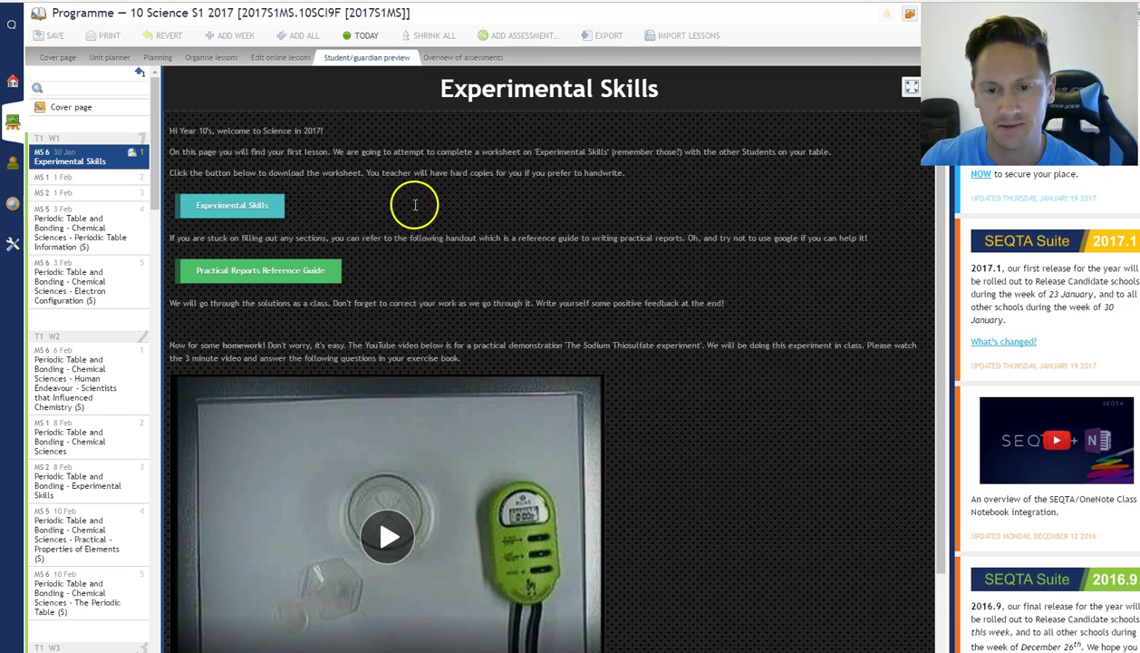
scroll(418, 200, "down", 1)
scroll(421, 190, "down", 1)
scroll(374, 201, "down", 1)
scroll(577, 229, "down", 3)
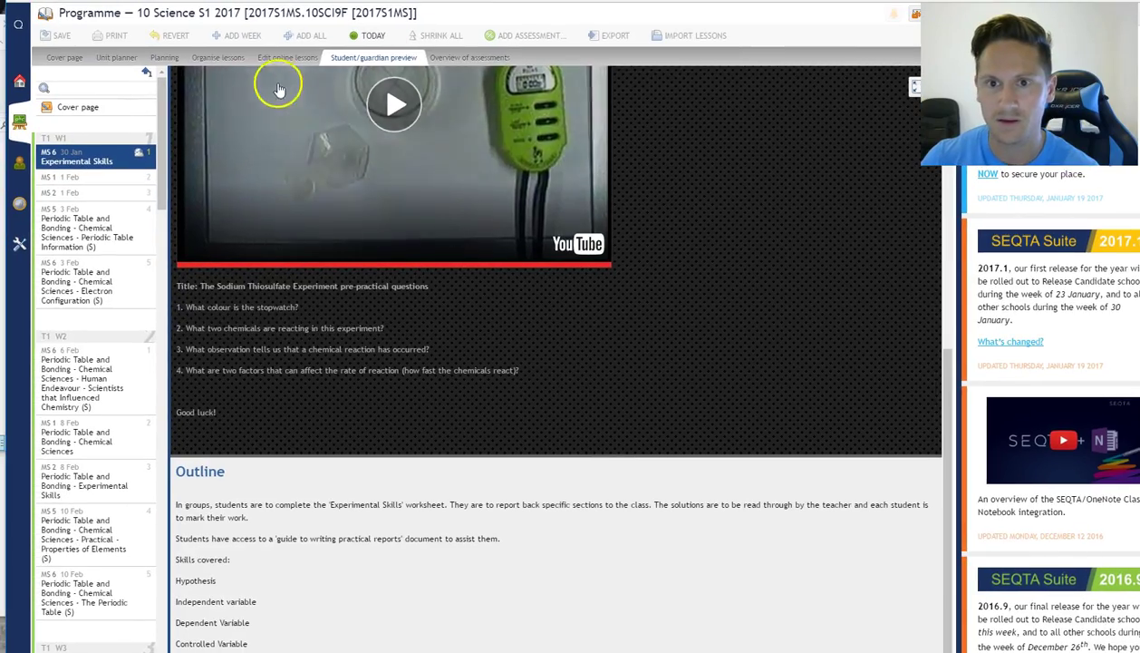
Step: Reopen Experimental Skills for editing and select the four pre-practical questions below the Sodium Thiosulfate video
left_click(282, 61)
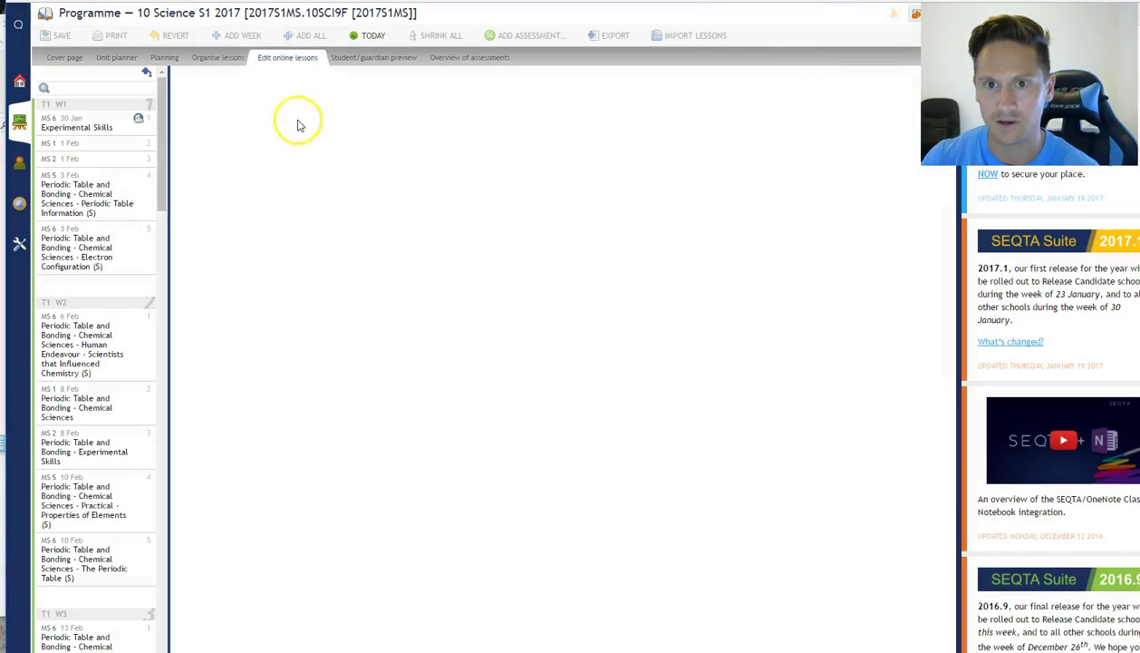
left_click(107, 123)
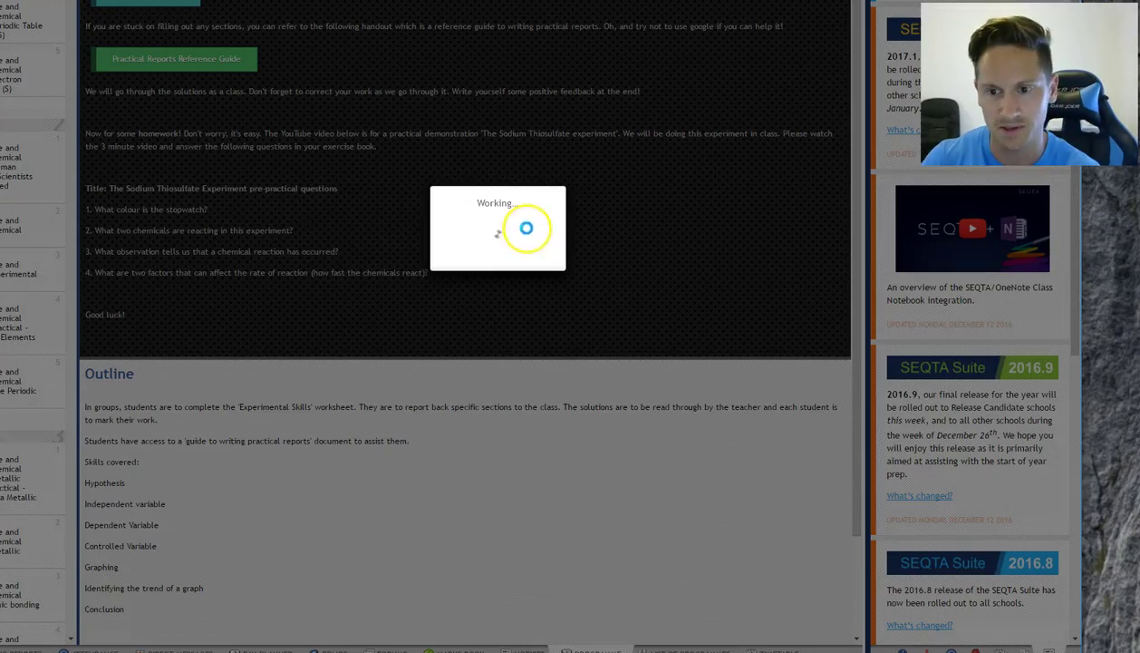
scroll(330, 192, "down", 3)
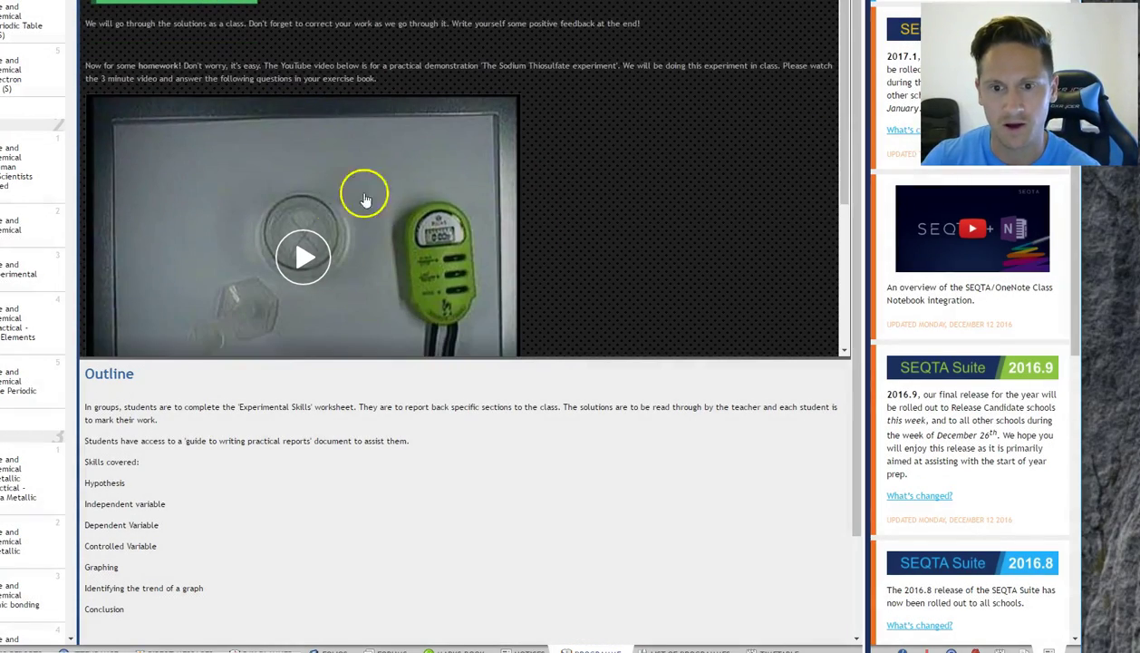
scroll(272, 125, "up", 2)
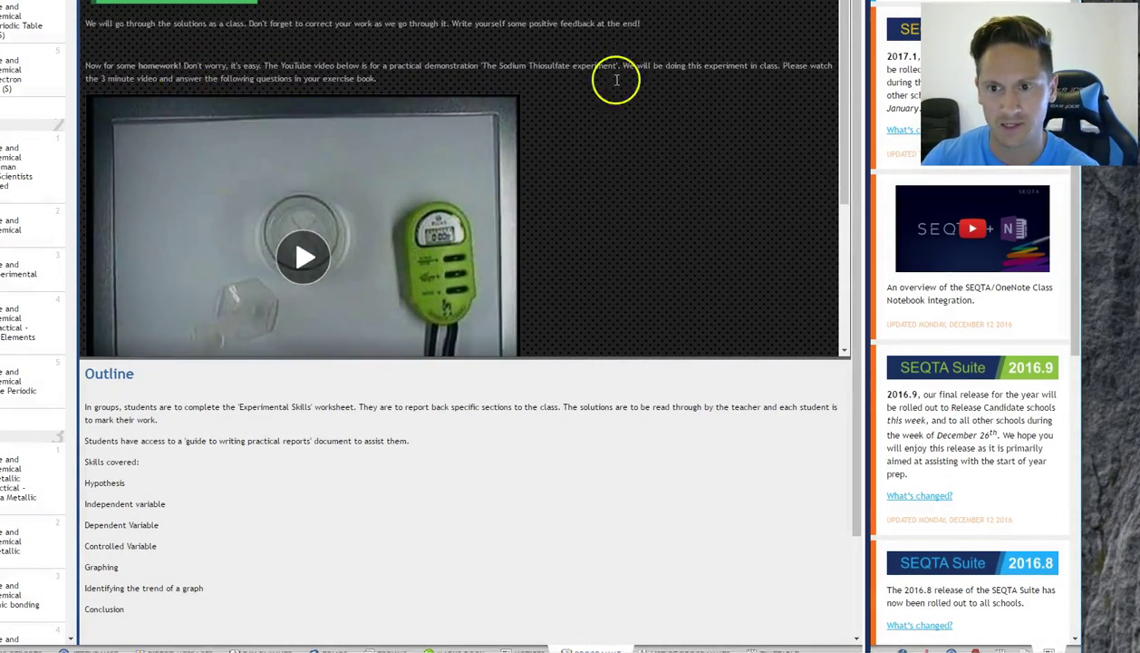
scroll(472, 222, "down", 2)
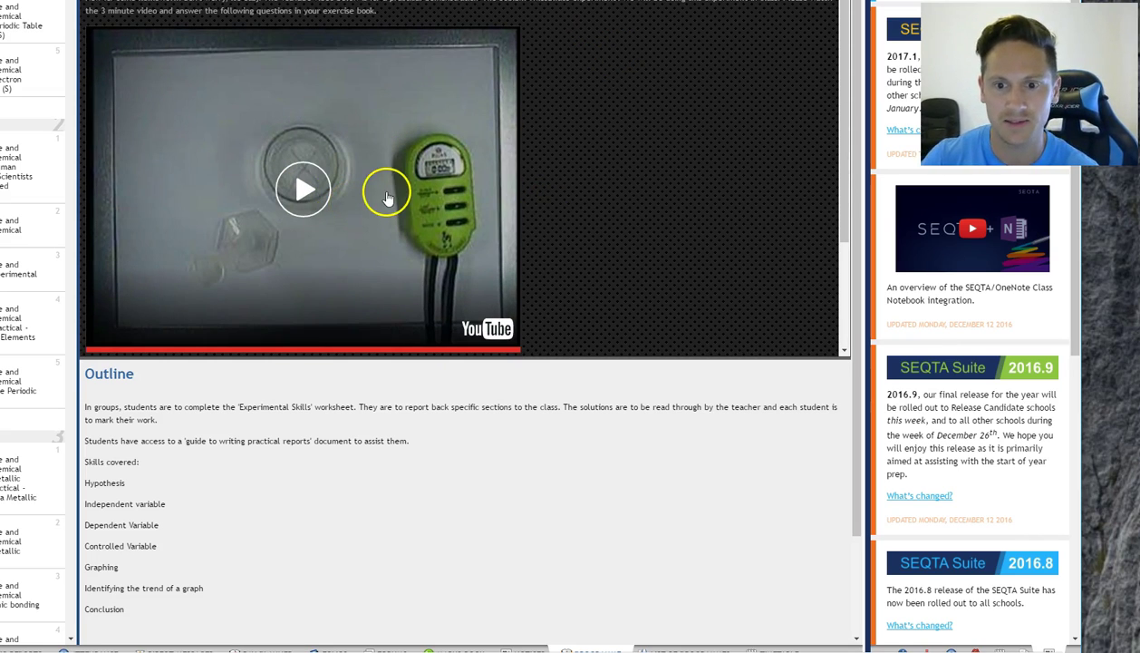
scroll(471, 174, "down", 3)
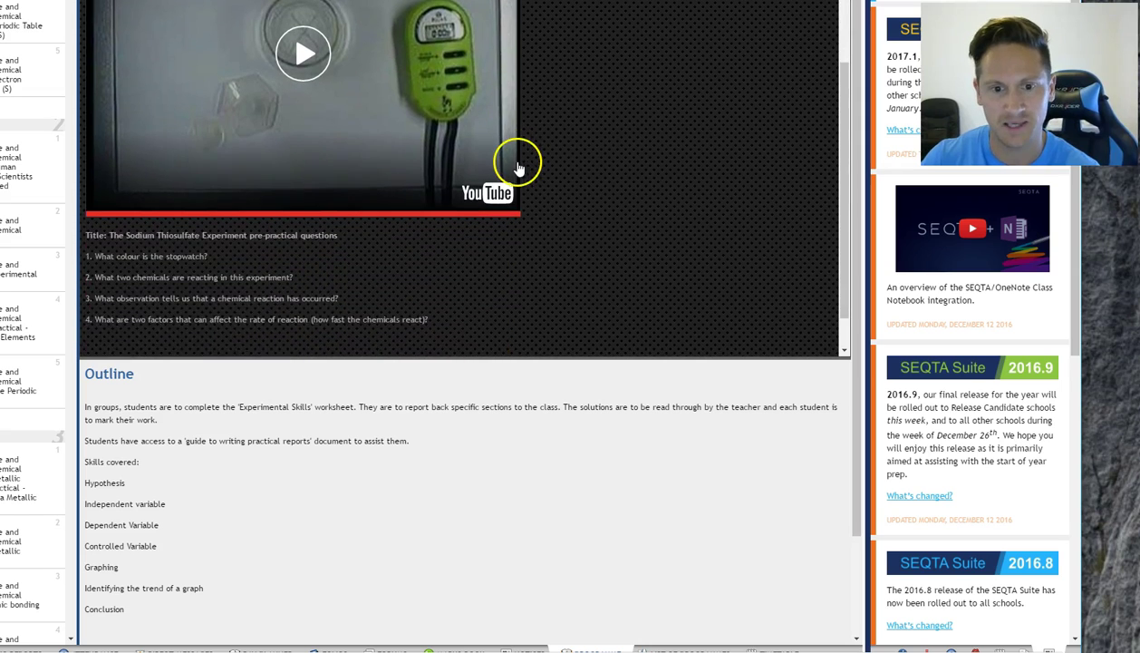
scroll(127, 183, "up", 5)
scroll(288, 433, "down", 1)
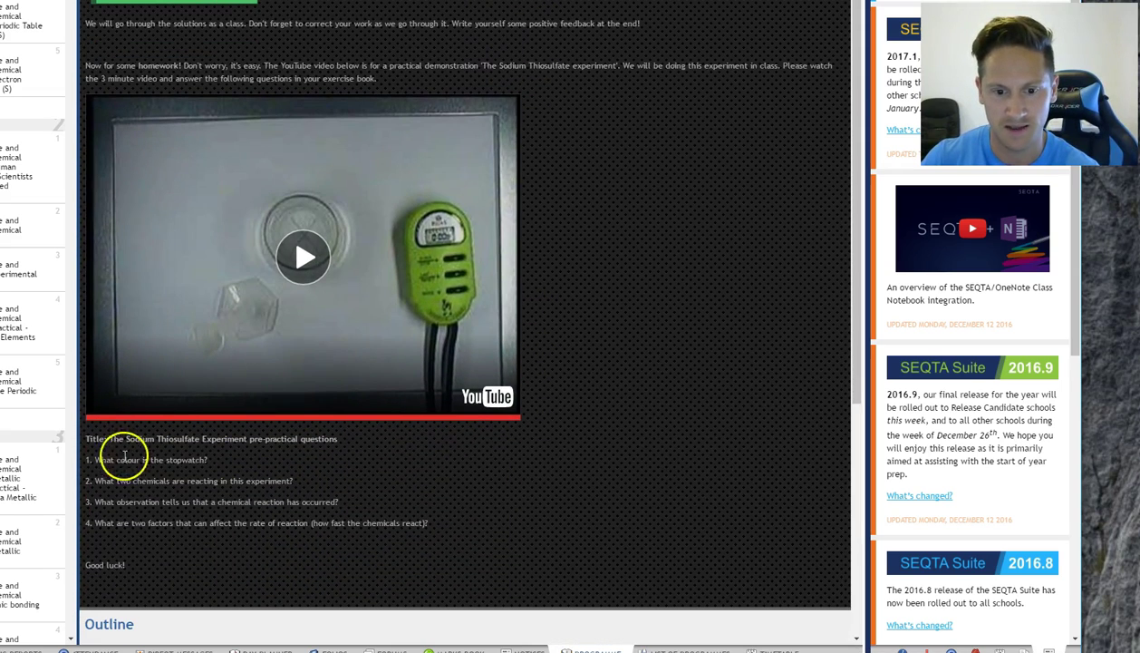
left_click_drag(431, 523, 81, 441)
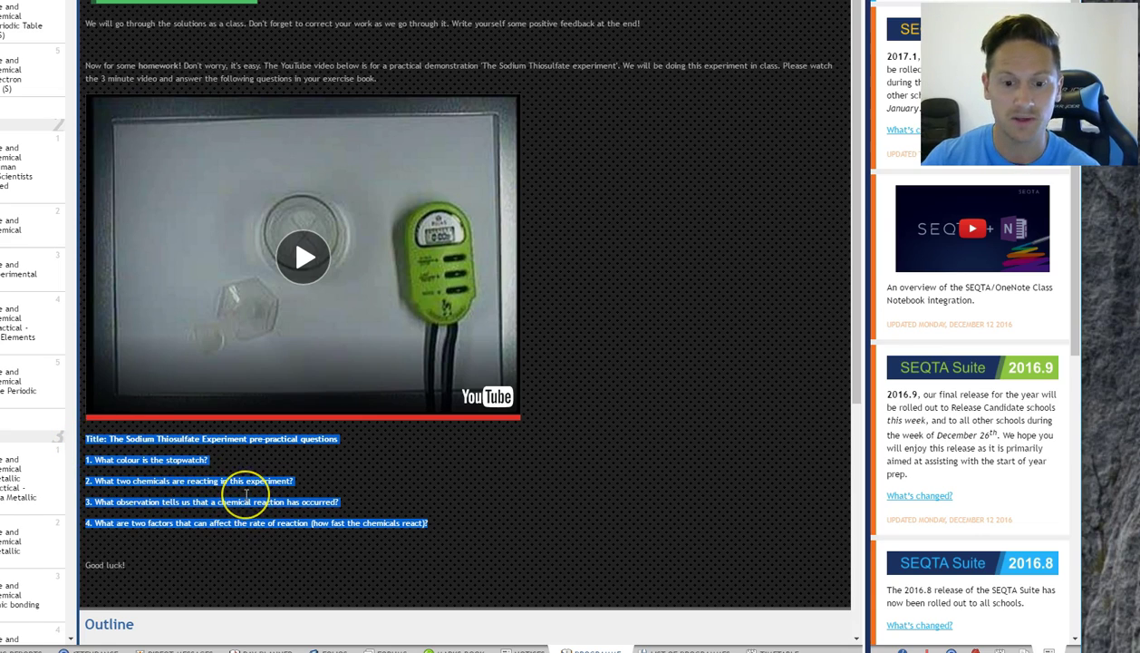